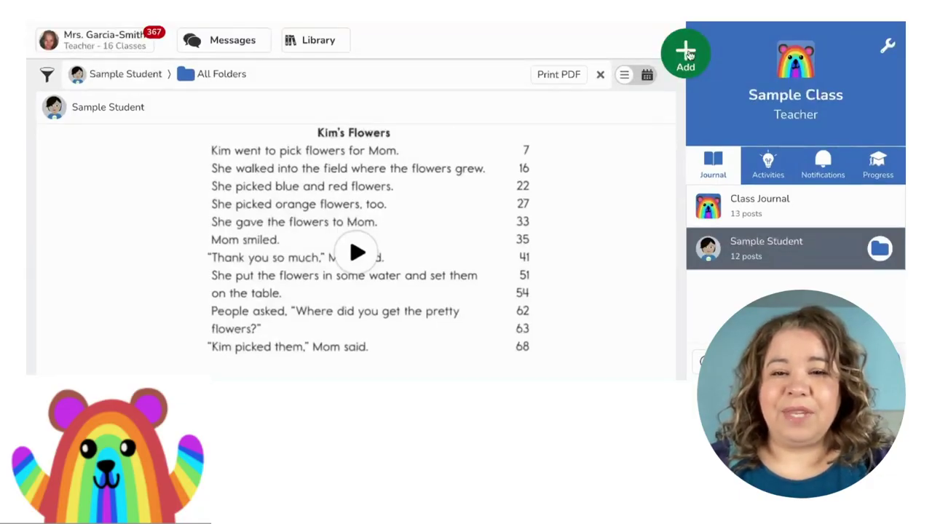
Step: Start a new student work drawing post and take a photo of the printed Kim's Flowers passage for its page
click(688, 53)
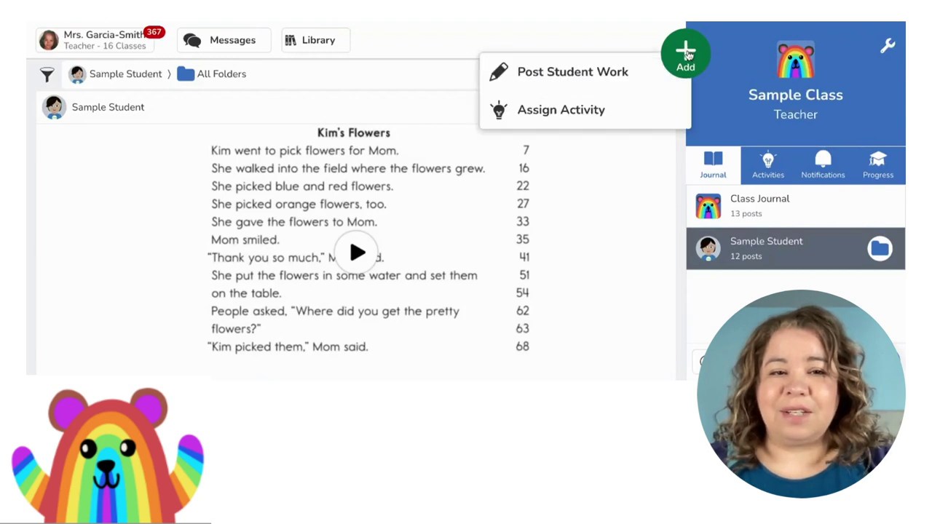
click(624, 71)
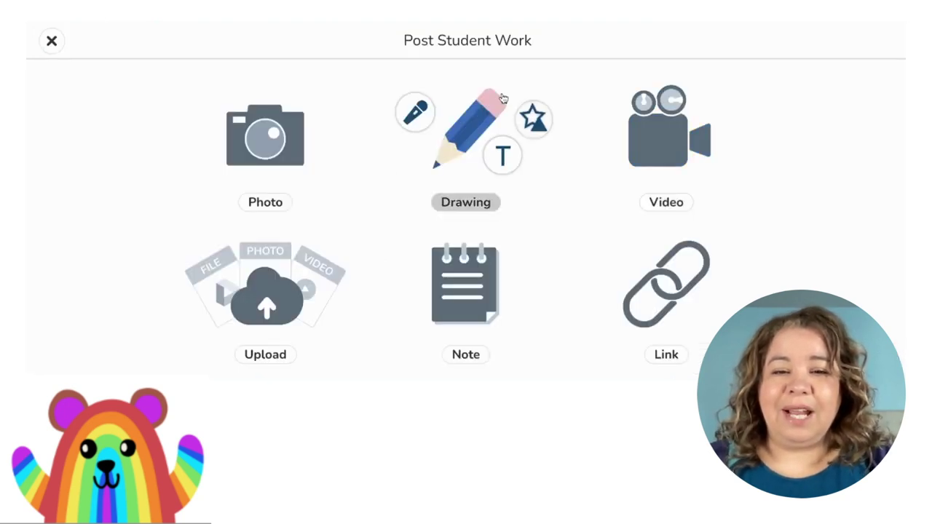
click(469, 138)
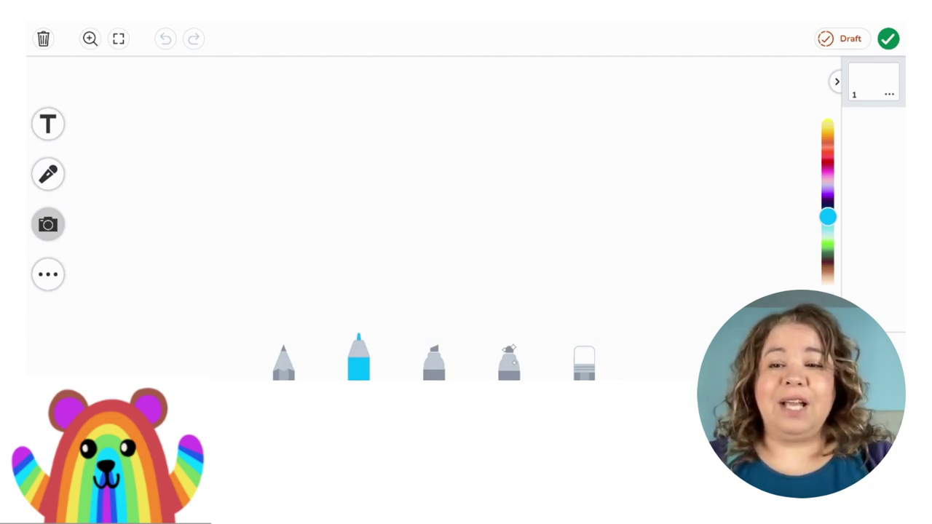
click(48, 225)
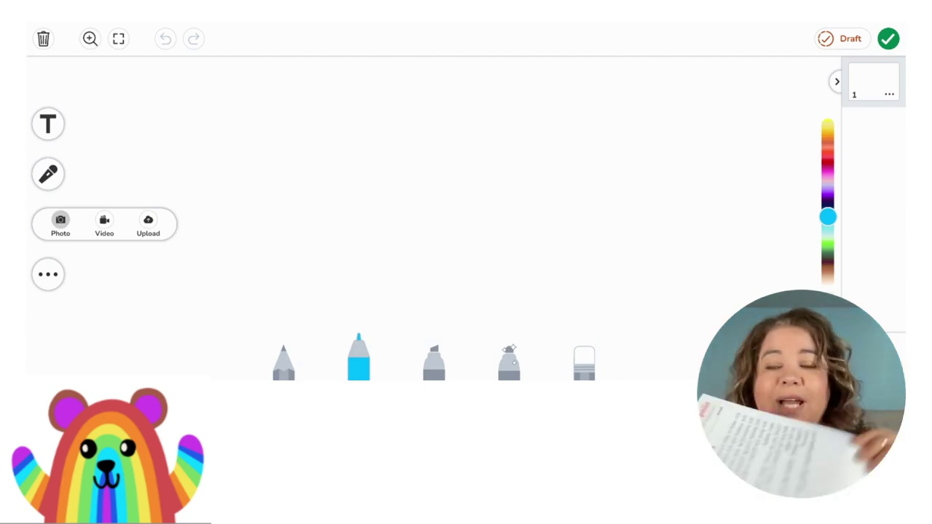
click(61, 223)
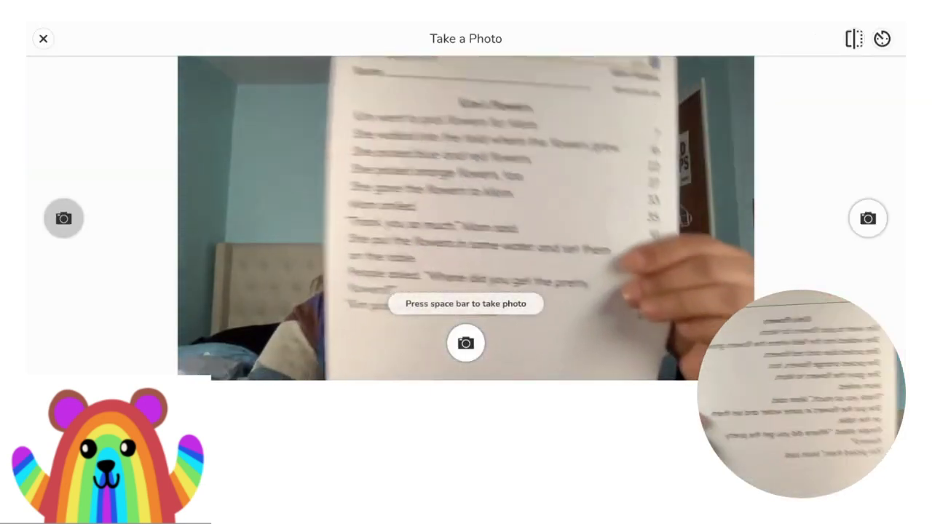
key(space)
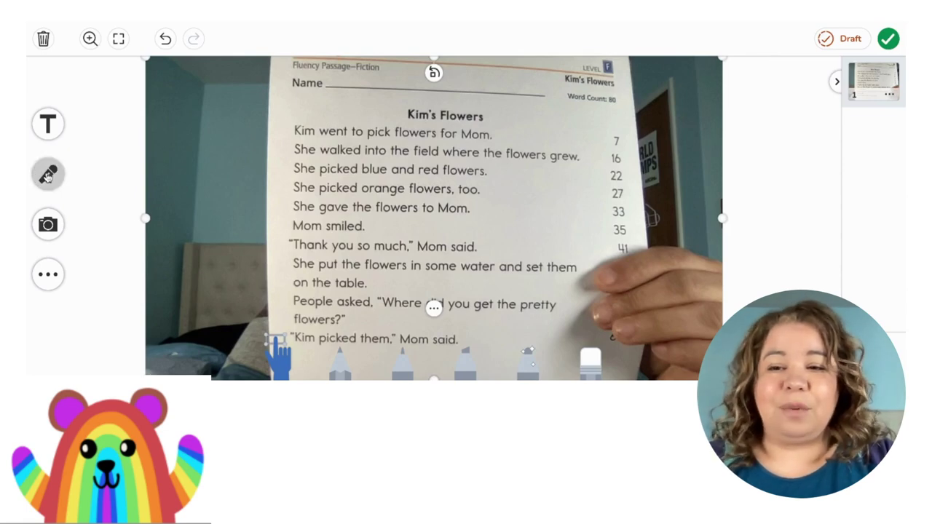
Step: Make a new screen and voice recording over the passage photo and finish it after about 7 seconds
click(48, 175)
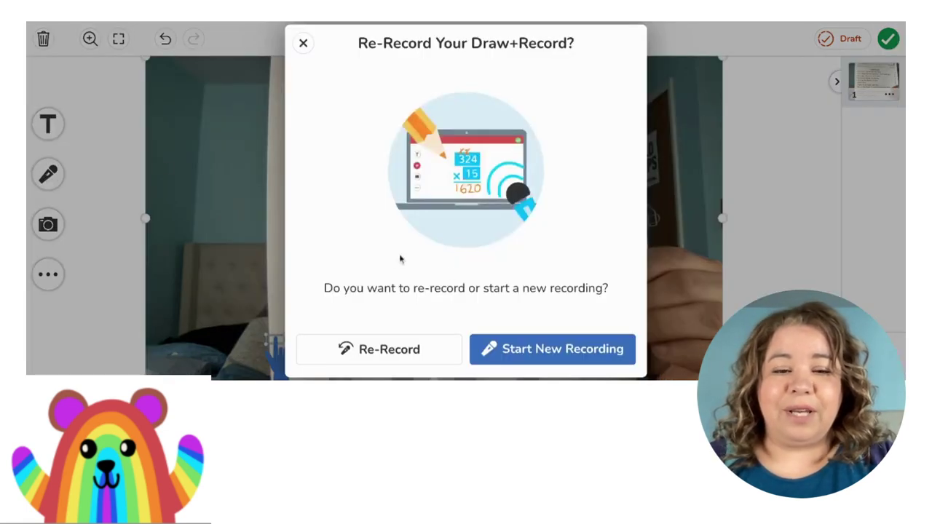
click(518, 355)
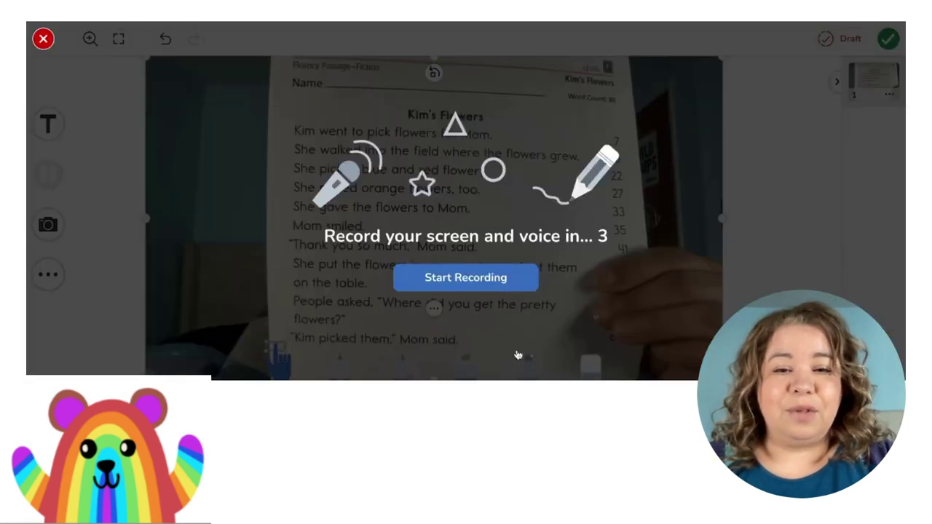
click(472, 285)
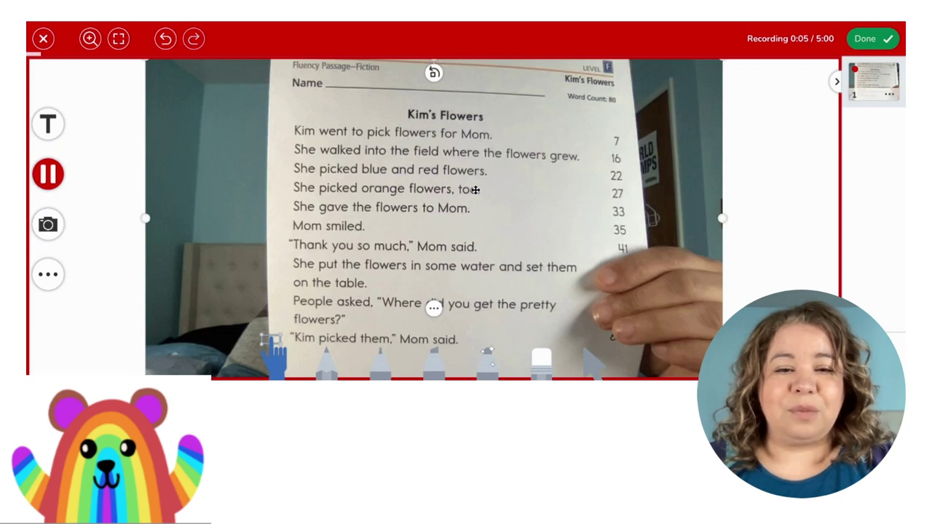
click(61, 173)
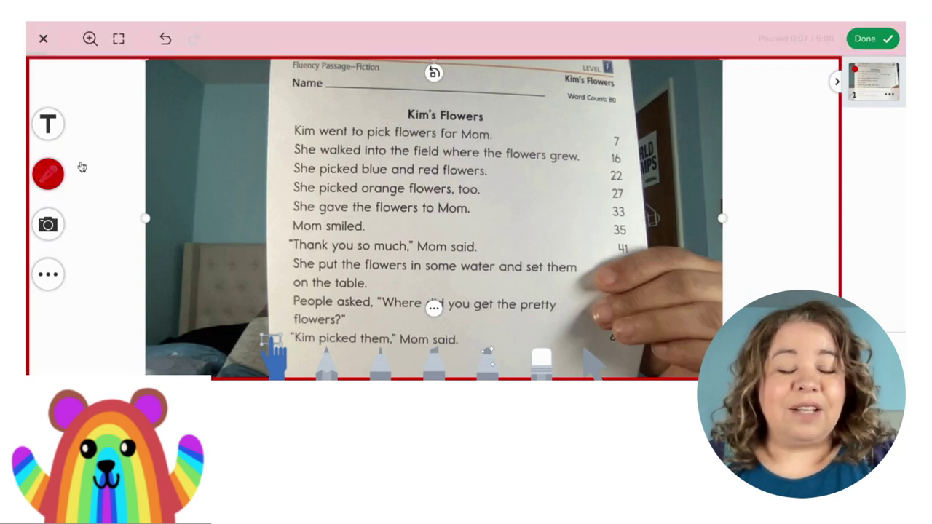
click(870, 40)
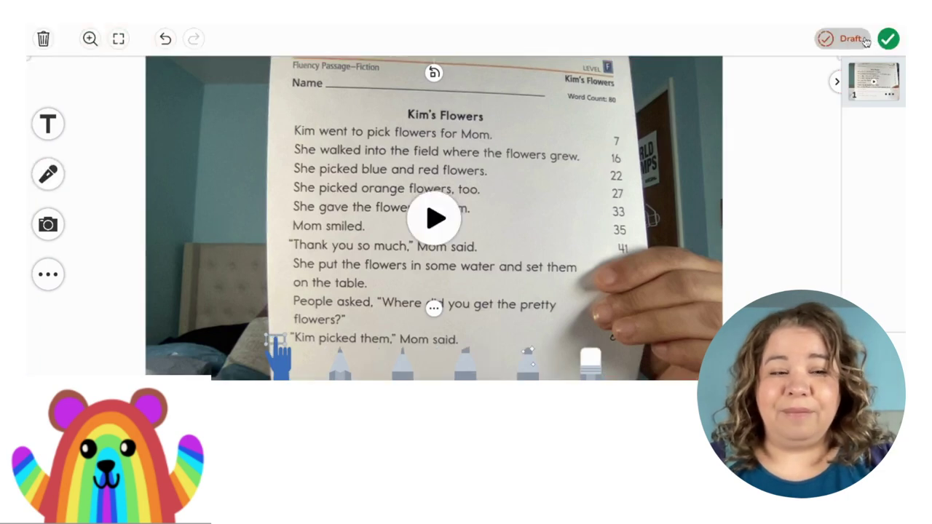
Step: Submit the recorded page to Sample Student's journal, filing it in the Fluency folder
click(891, 43)
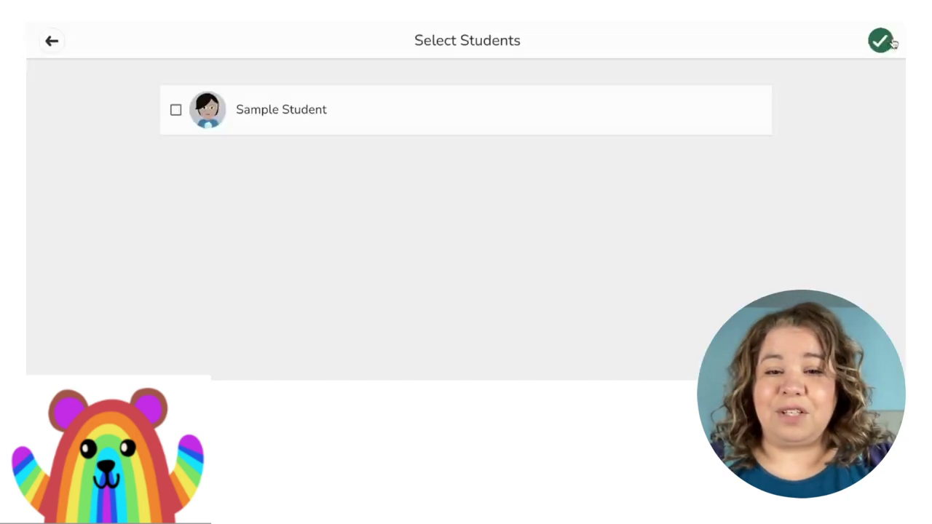
click(616, 115)
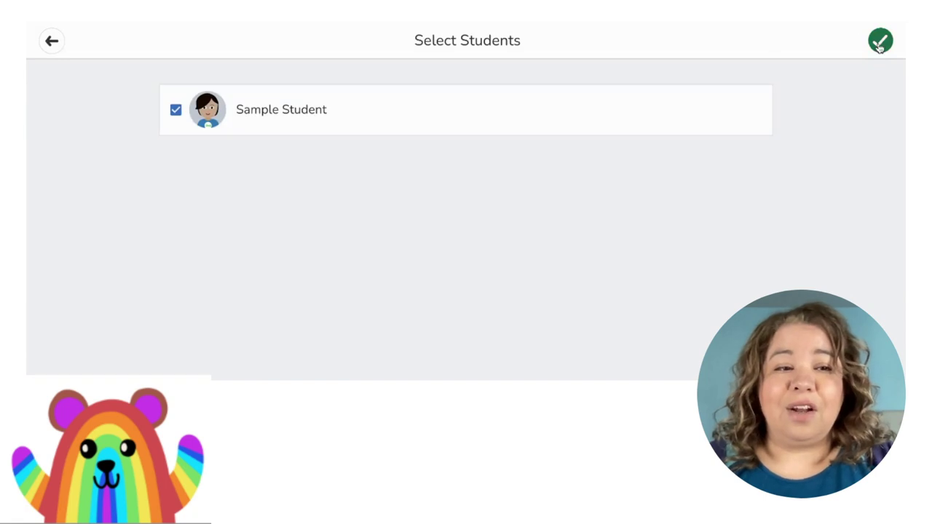
click(879, 42)
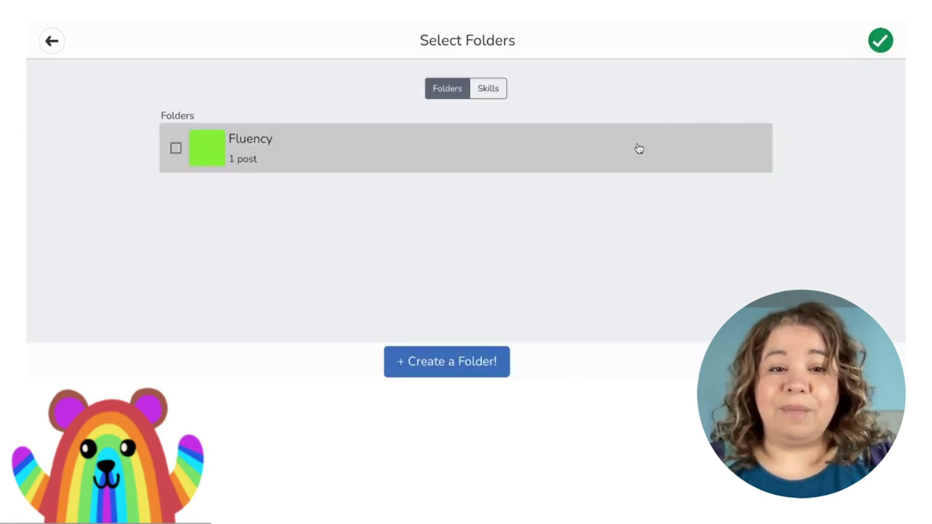
click(561, 155)
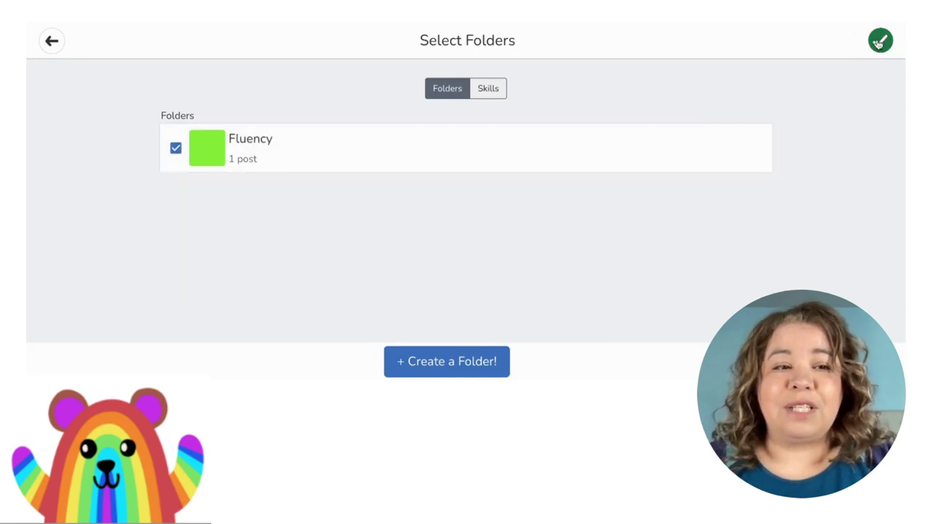
click(878, 42)
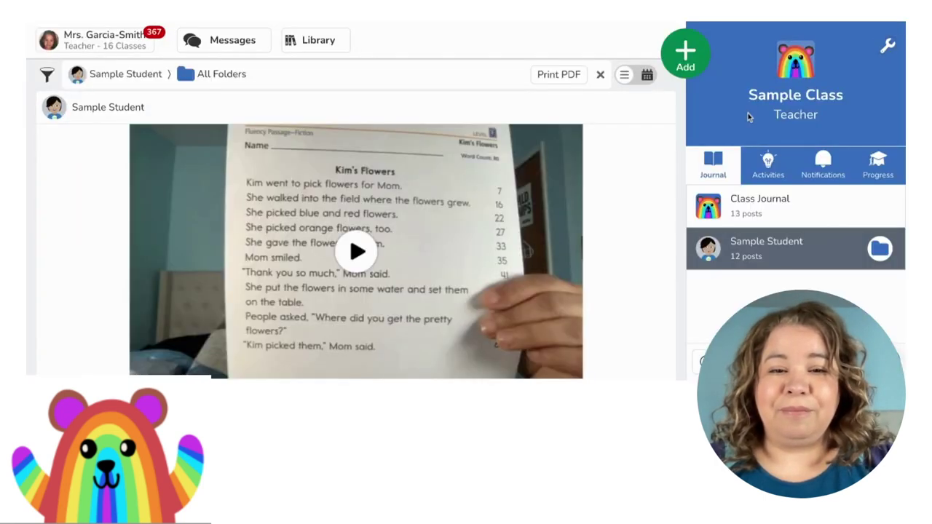
Step: Open the new Kim's Flowers post for editing and upload the fluency scoring chart image onto a second page
scroll(643, 191, down, 3)
scroll(644, 192, up, 2)
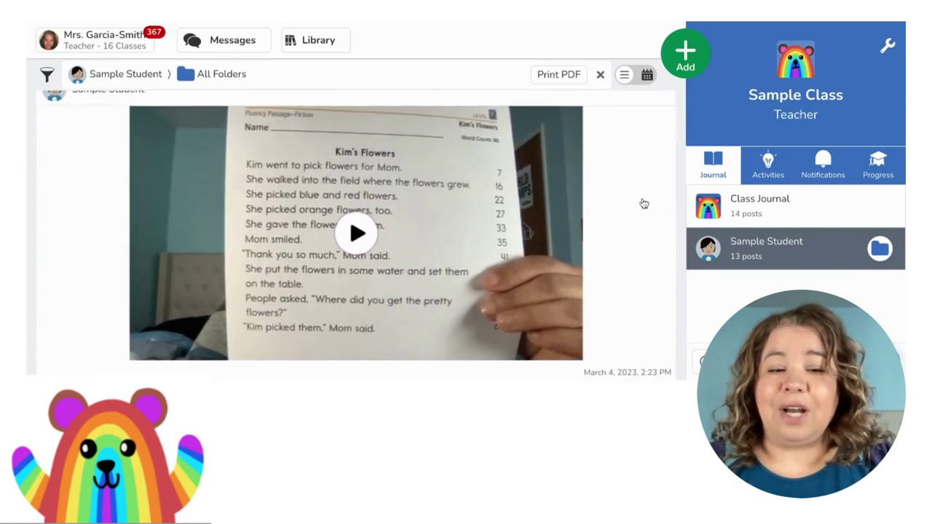
scroll(644, 204, down, 2)
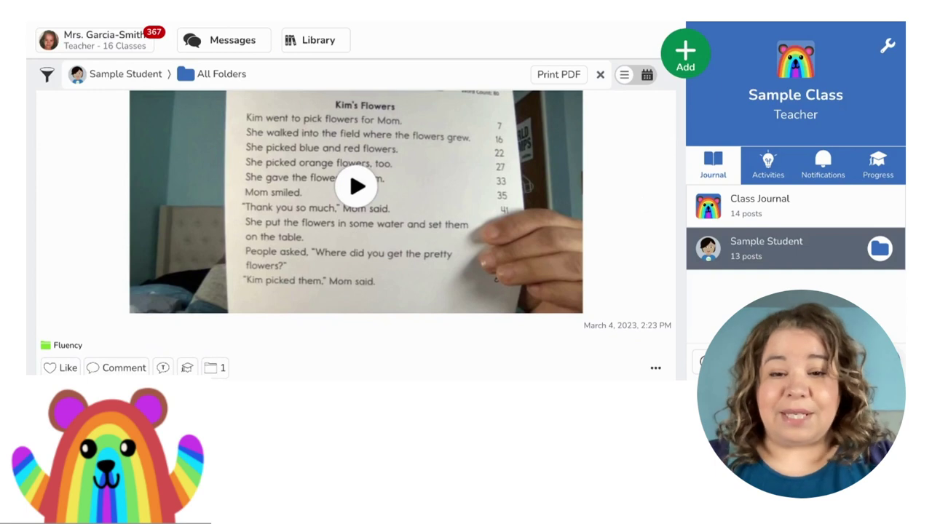
scroll(643, 291, down, 1)
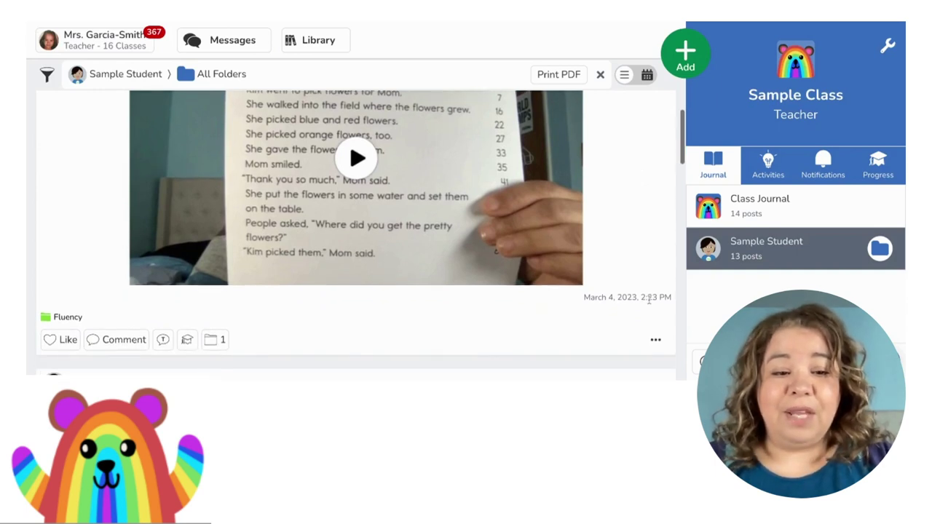
click(655, 340)
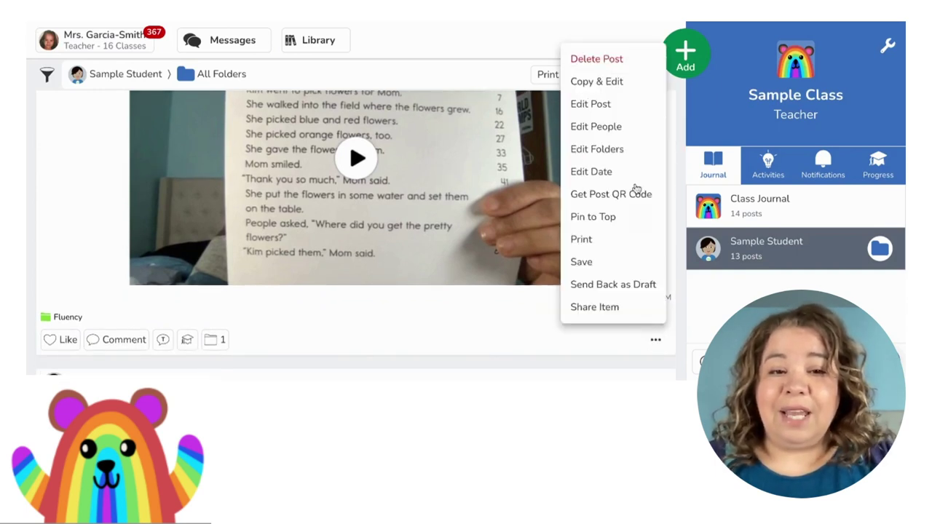
click(605, 110)
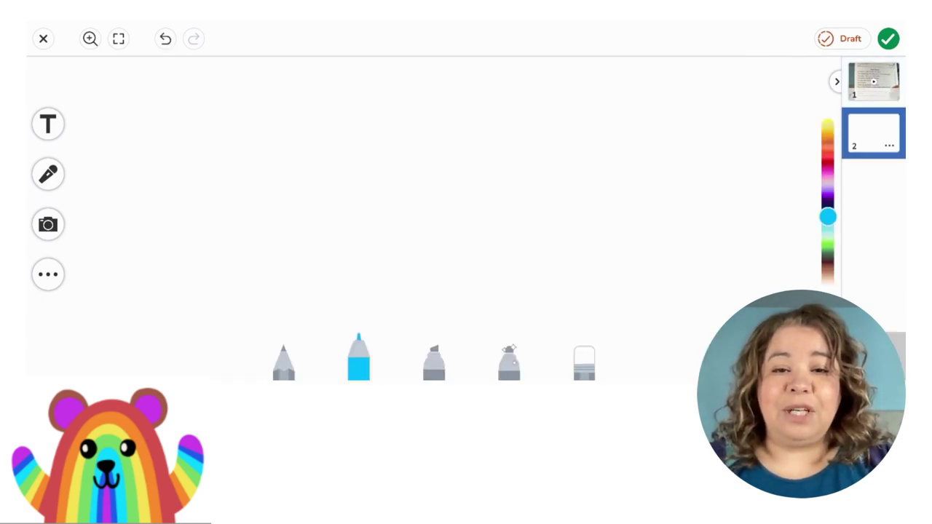
click(45, 220)
click(148, 222)
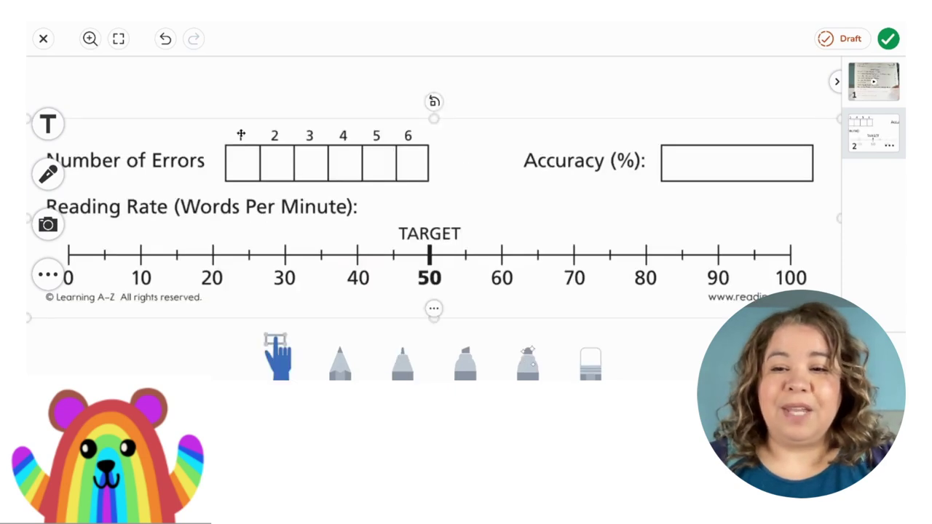
Step: Shrink the scoring chart image and centre it on the page, clear of the drawing tools
click(219, 139)
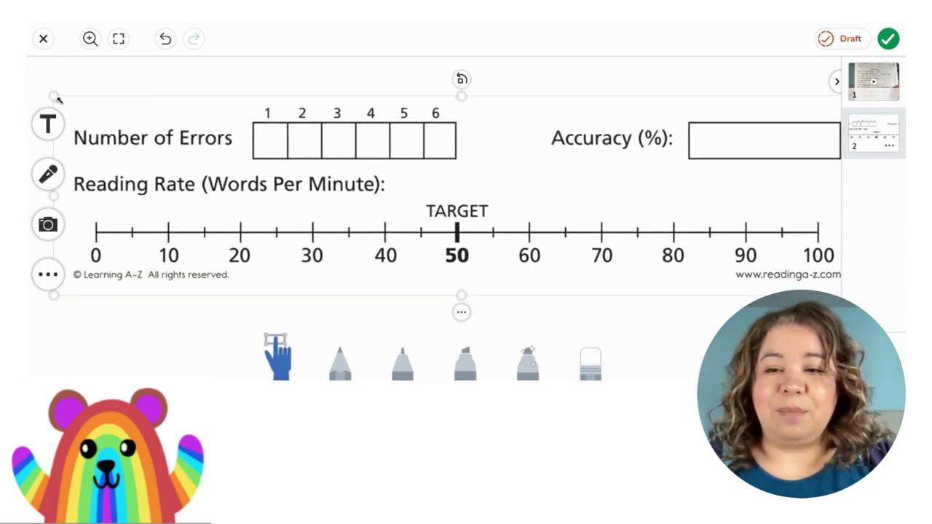
drag(52, 96, 53, 100)
click(510, 194)
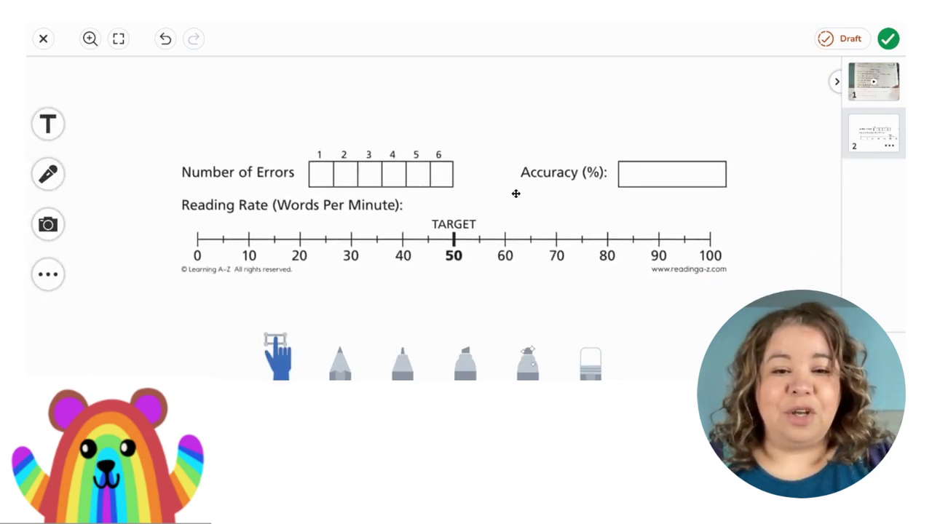
click(515, 194)
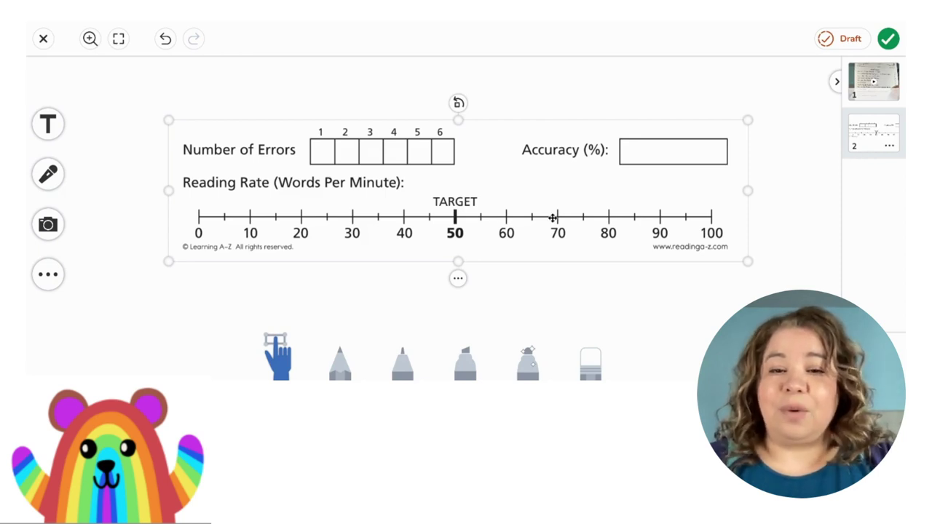
Step: Mark error box 1 and circle 40 on the reading rate scale in light blue, and save the edited post
click(396, 355)
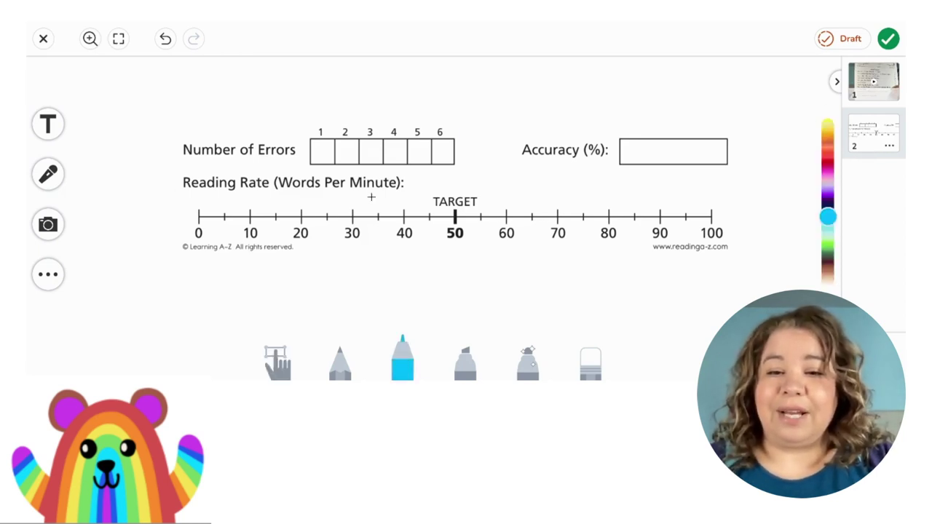
drag(319, 150, 334, 166)
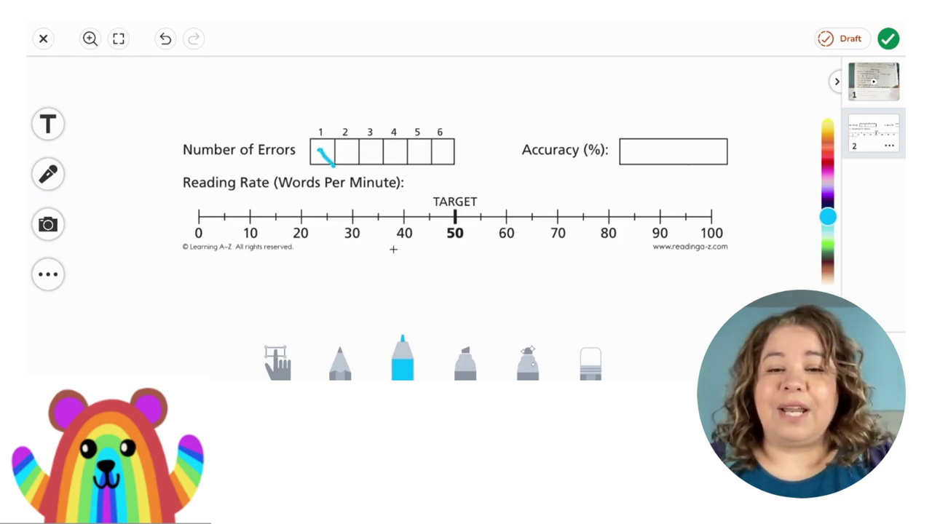
mouse_move(394, 249)
mouse_down()
mouse_move(421, 206)
mouse_move(393, 249)
mouse_up()
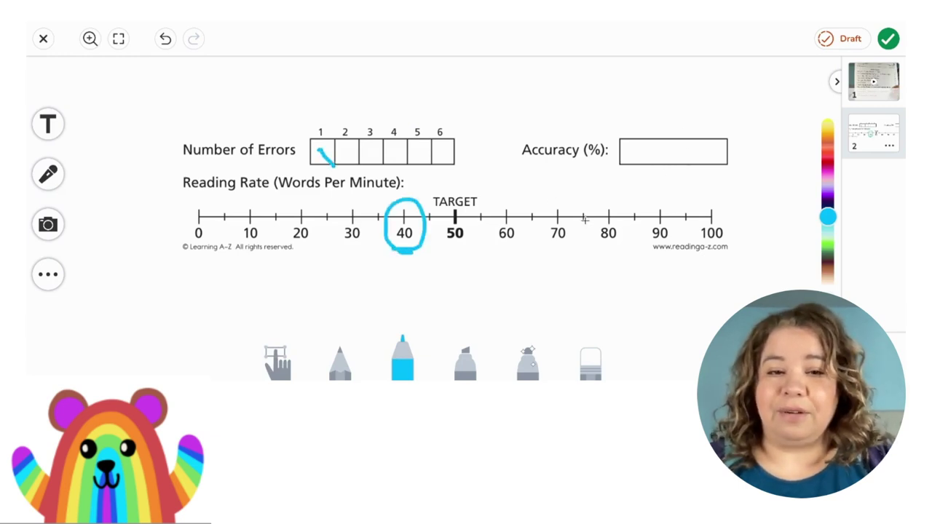
click(845, 39)
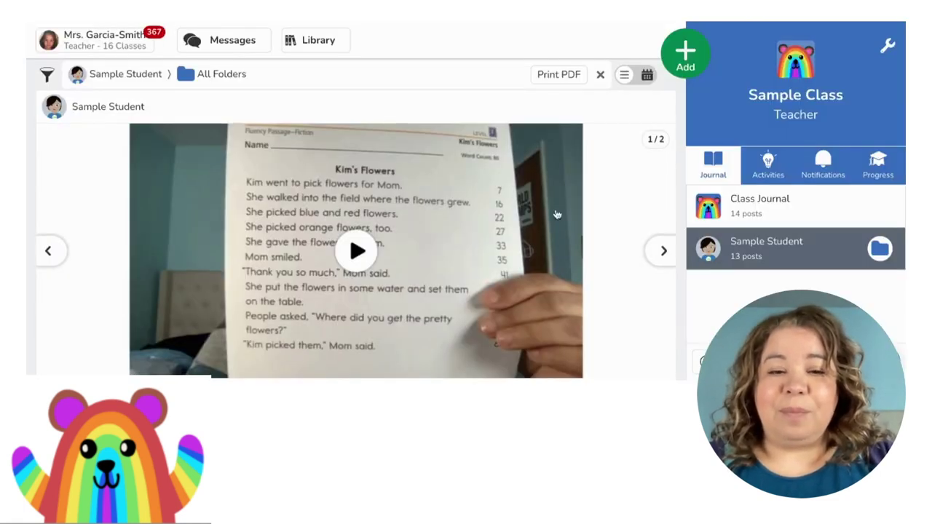
Step: Post the comment "Great job - move to level G" on the passage recording
scroll(557, 214, down, 5)
scroll(557, 214, down, 1)
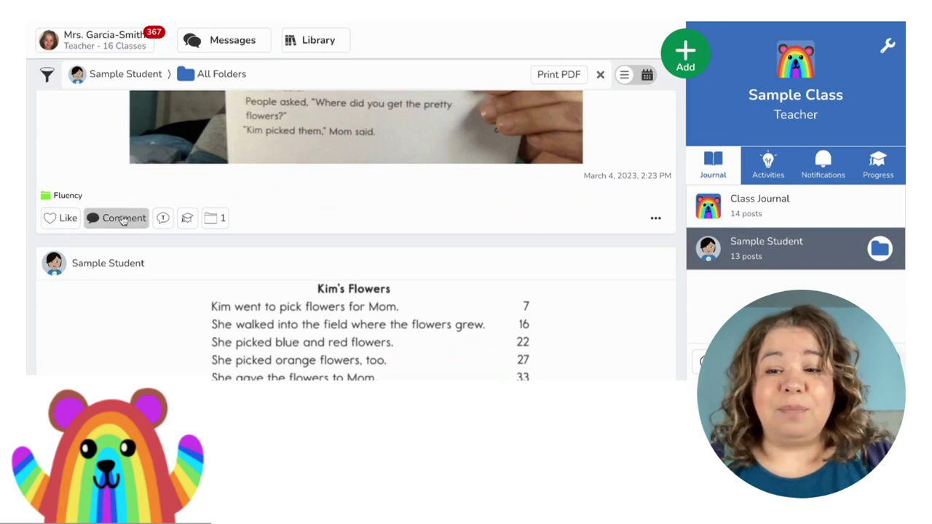
click(123, 219)
text(G)
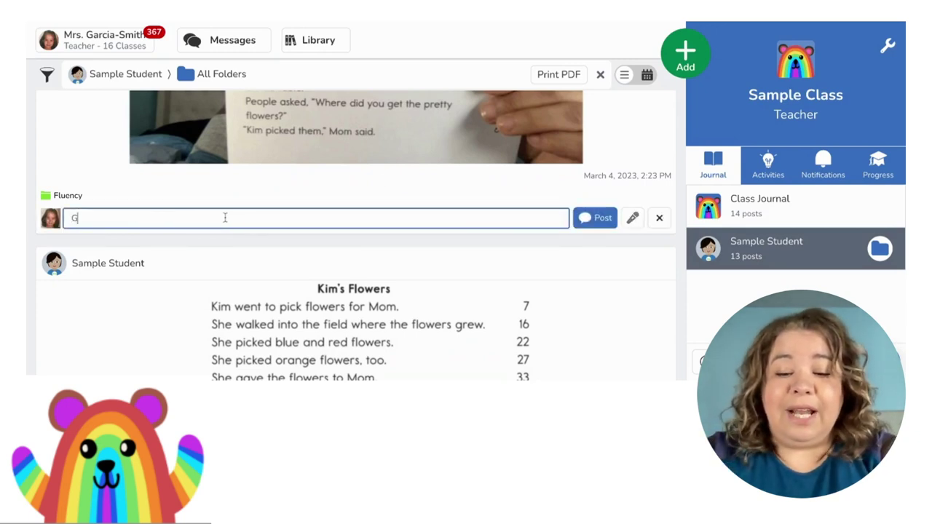
text(reat job )
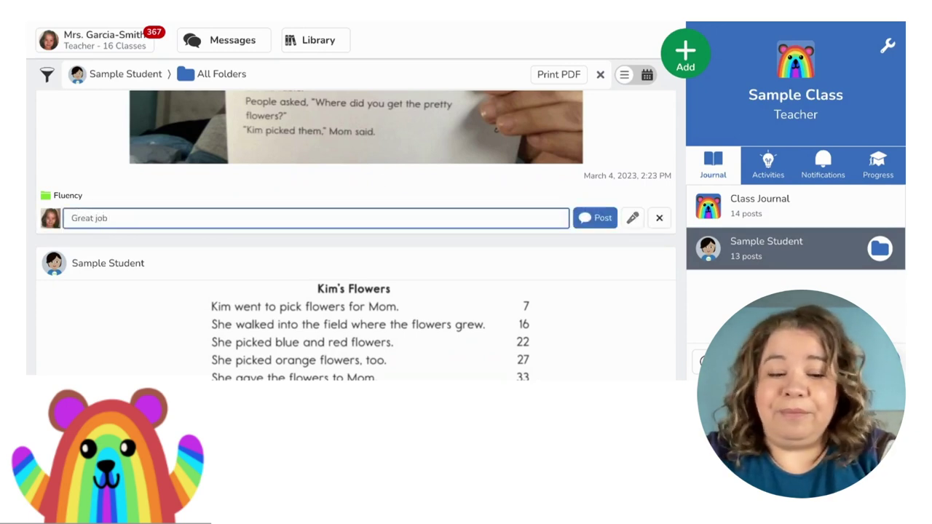
text(- move to lev)
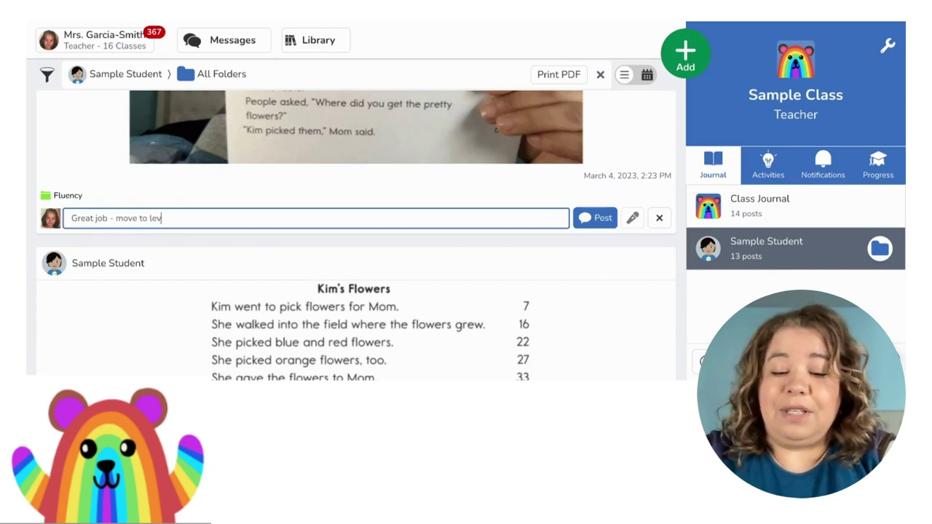
text(el G)
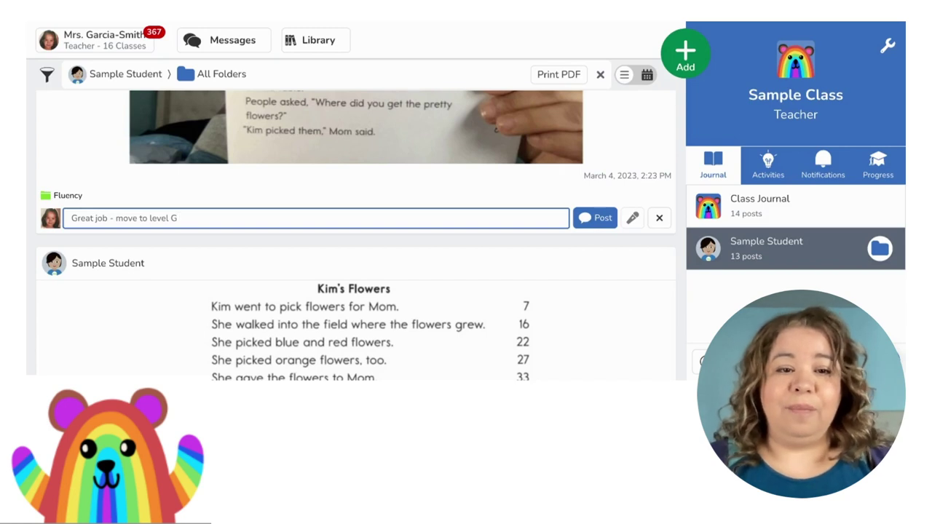
click(598, 217)
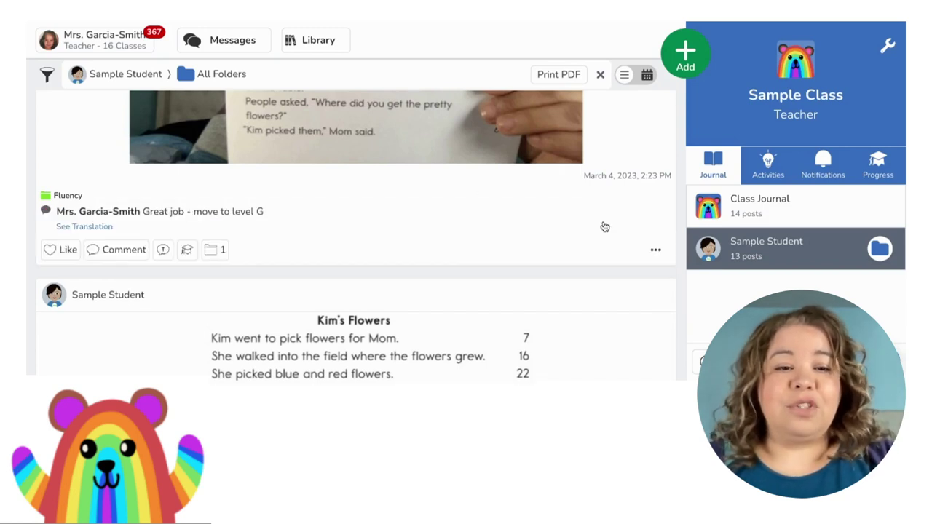
Step: Filter Sample Student's journal to the Fluency folder and look through its posts
scroll(545, 201, up, 1)
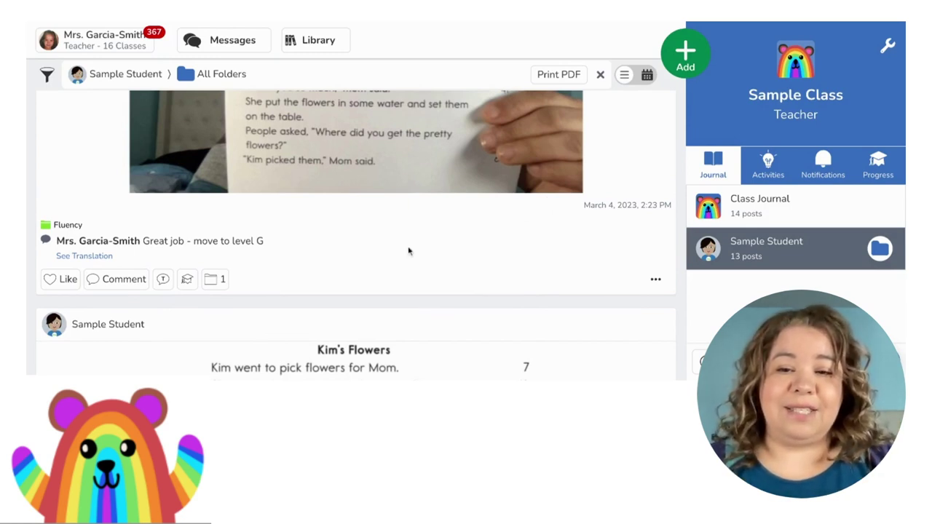
mouse_move(279, 245)
scroll(279, 245, up, 2)
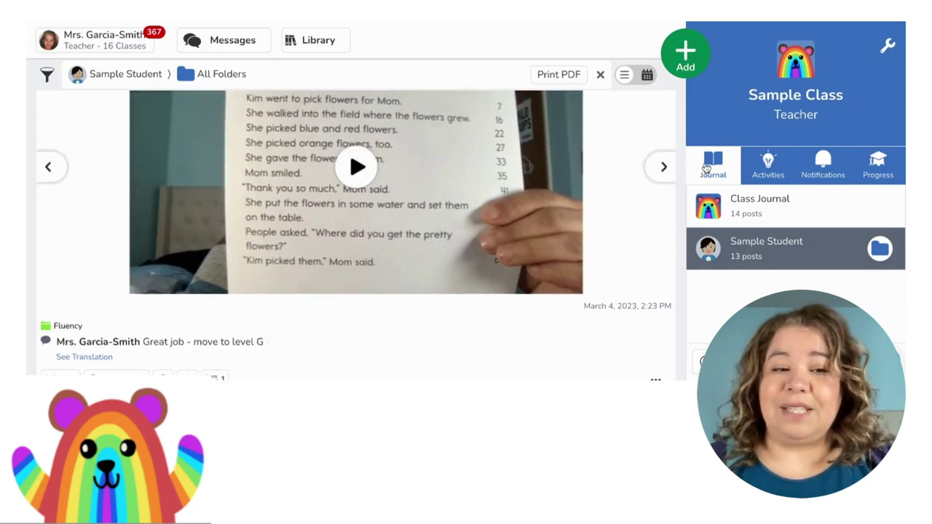
click(879, 250)
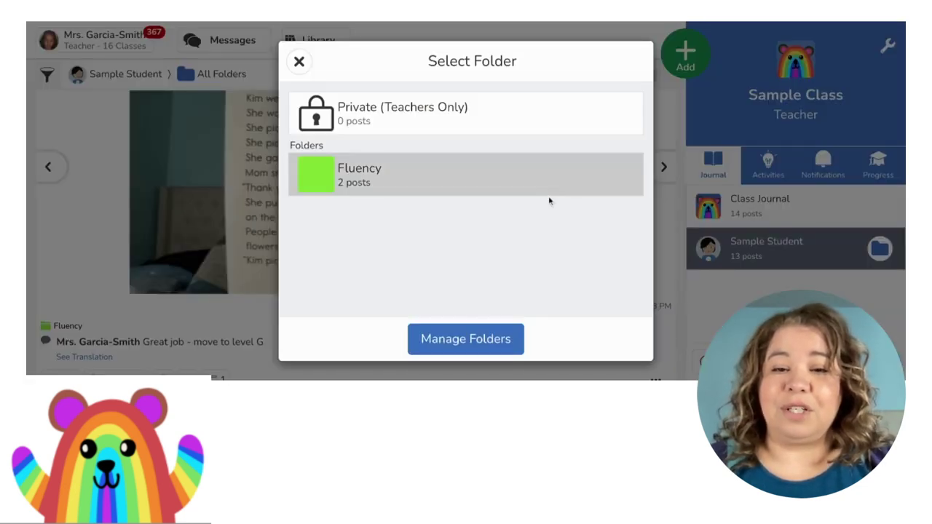
click(514, 187)
scroll(462, 269, down, 1)
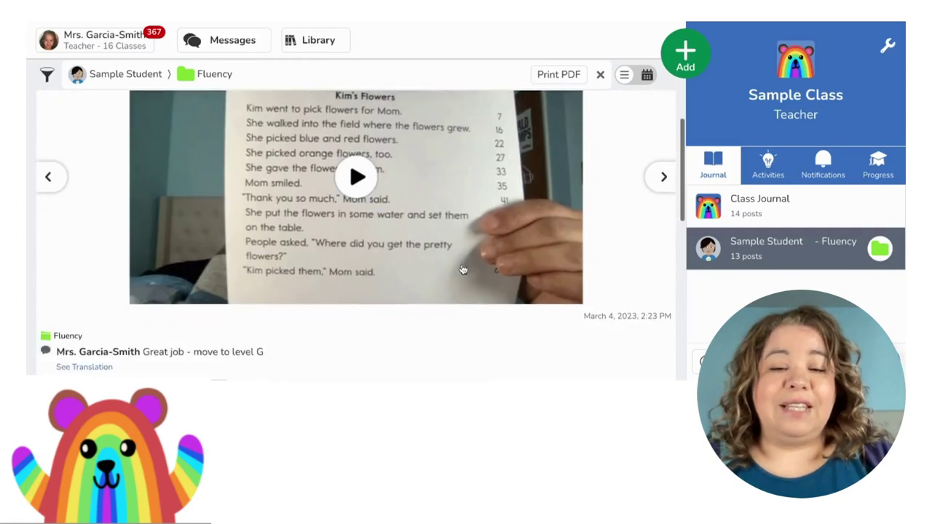
mouse_move(239, 318)
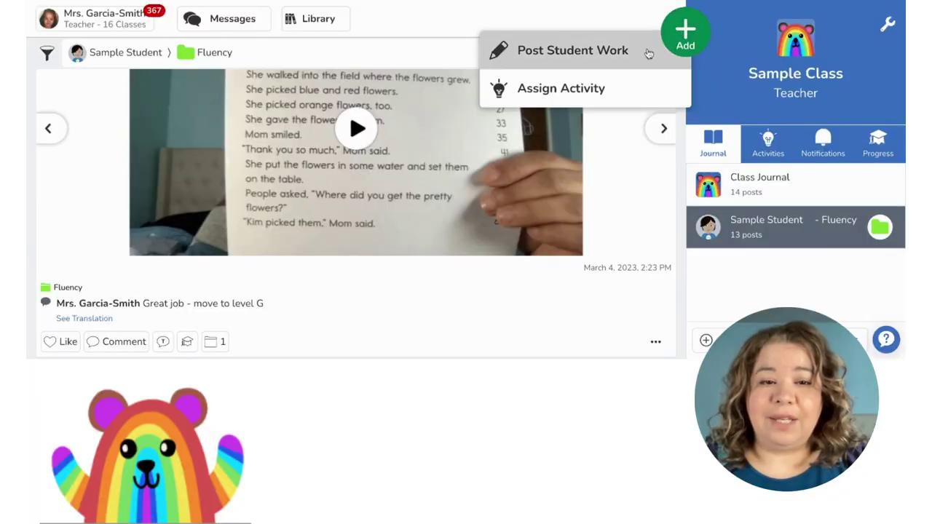
Step: Start assigning an activity, find Fluency Passage F in My Library and open it for editing
click(588, 90)
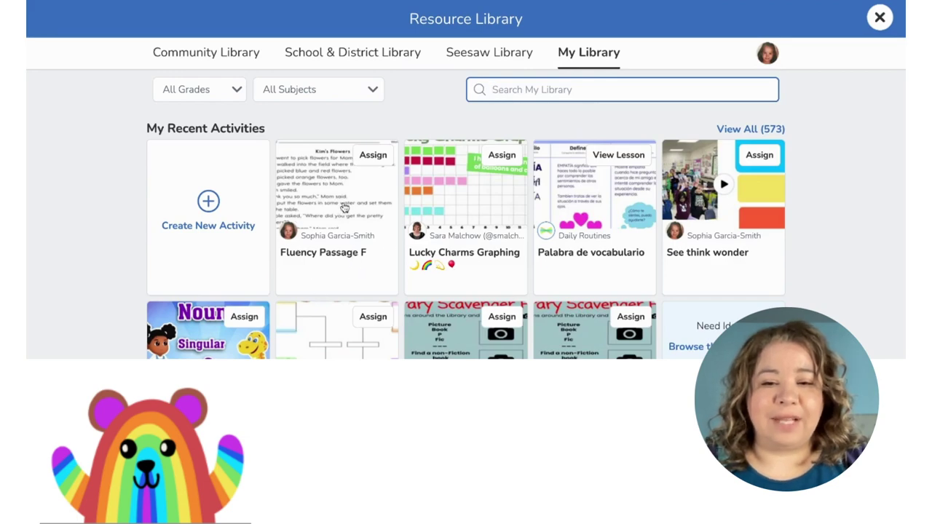
click(332, 202)
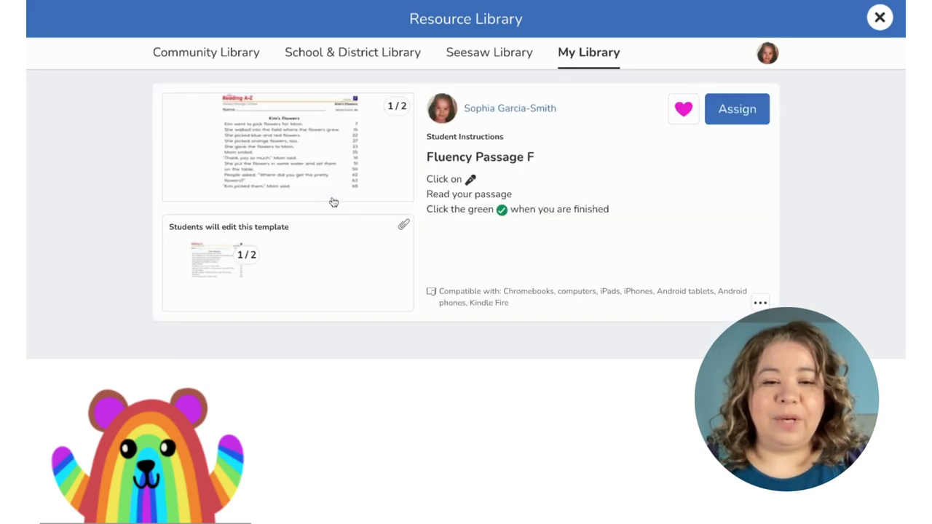
click(761, 305)
click(767, 265)
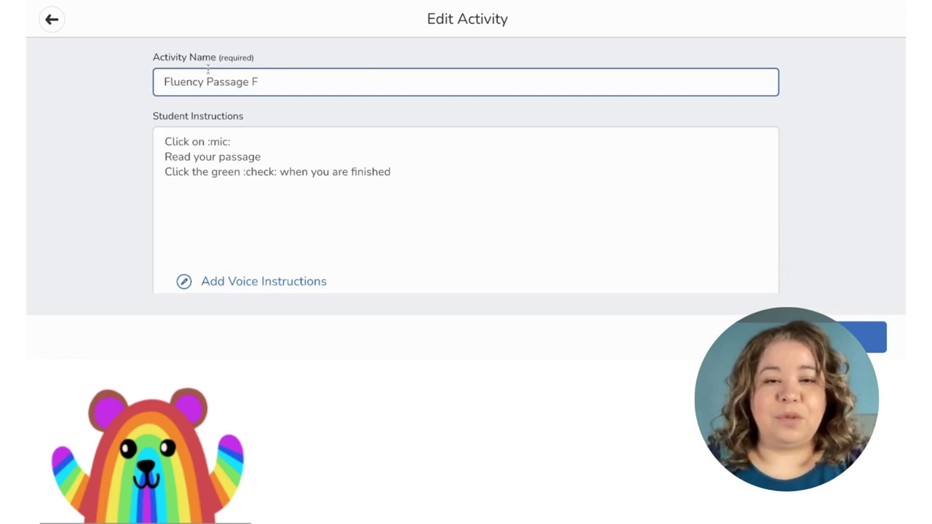
Step: Review the student instructions, then open the attached student template and examine its passage page and scoring chart page
scroll(209, 71, down, 1)
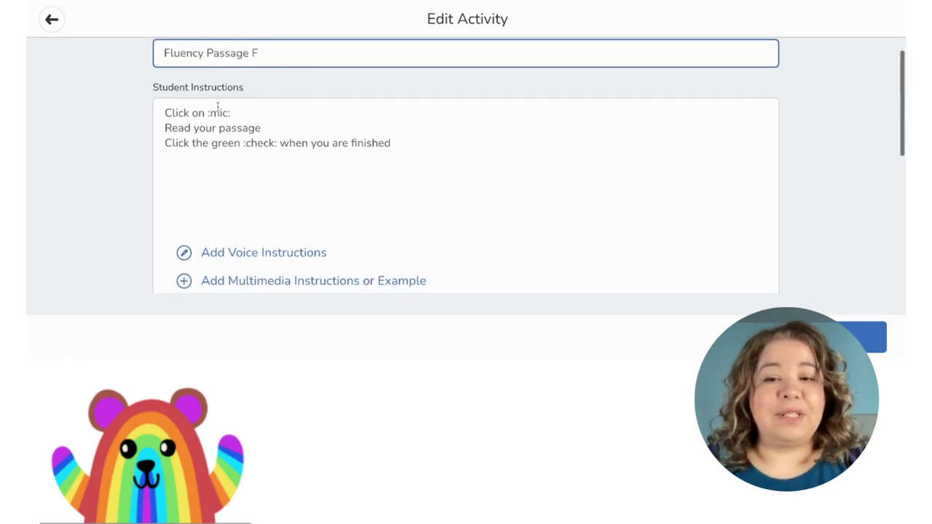
scroll(227, 169, down, 2)
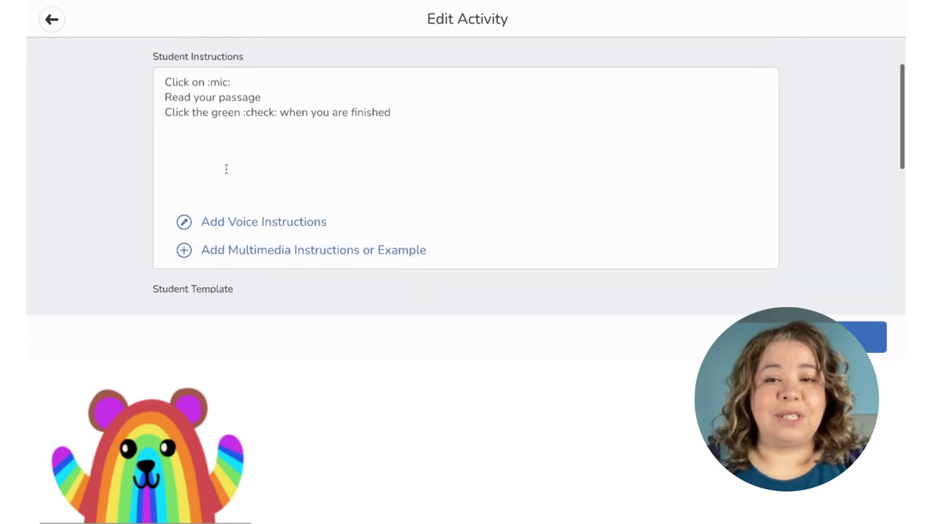
scroll(466, 164, down, 1)
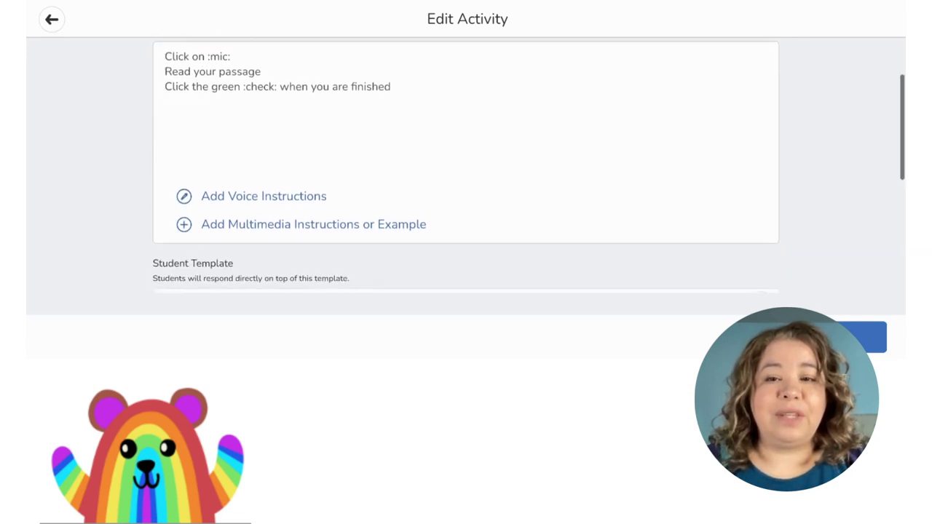
scroll(466, 167, down, 5)
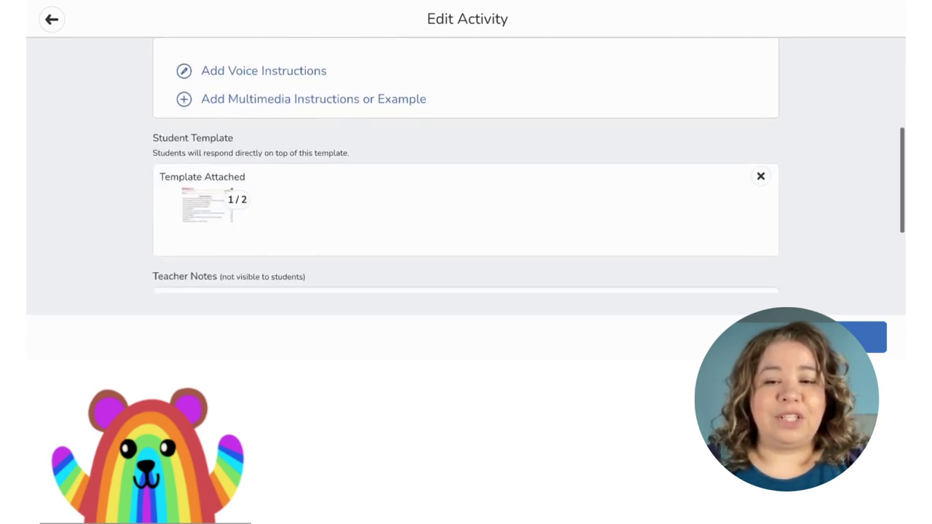
click(204, 179)
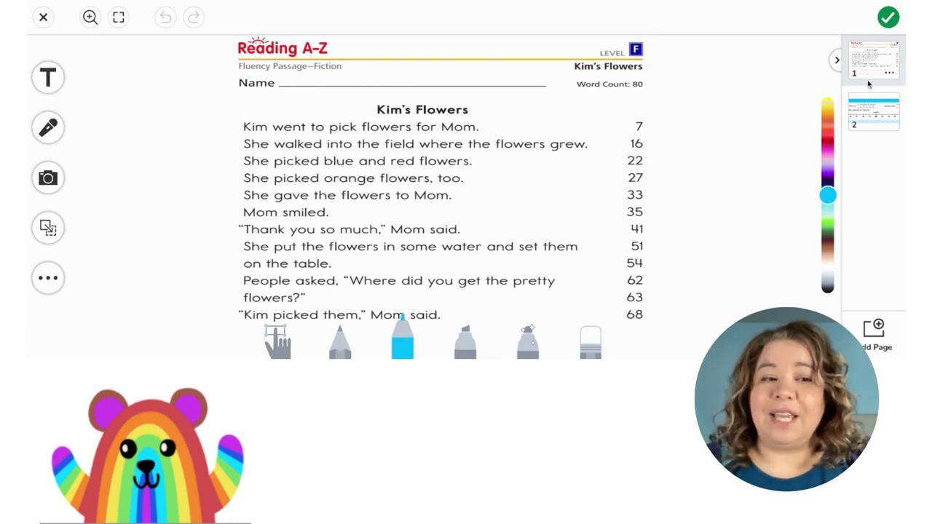
click(875, 115)
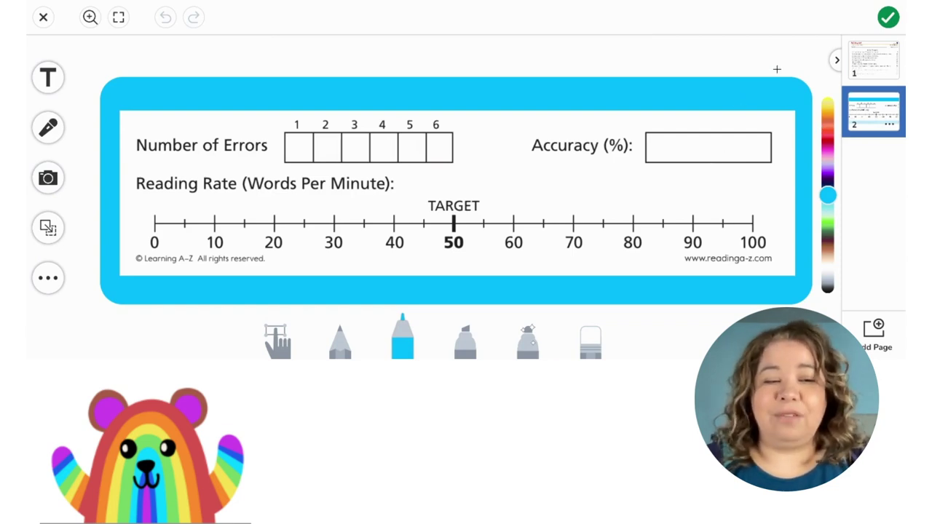
Step: Accept the two-page student template and save the Fluency Passage F activity
click(887, 17)
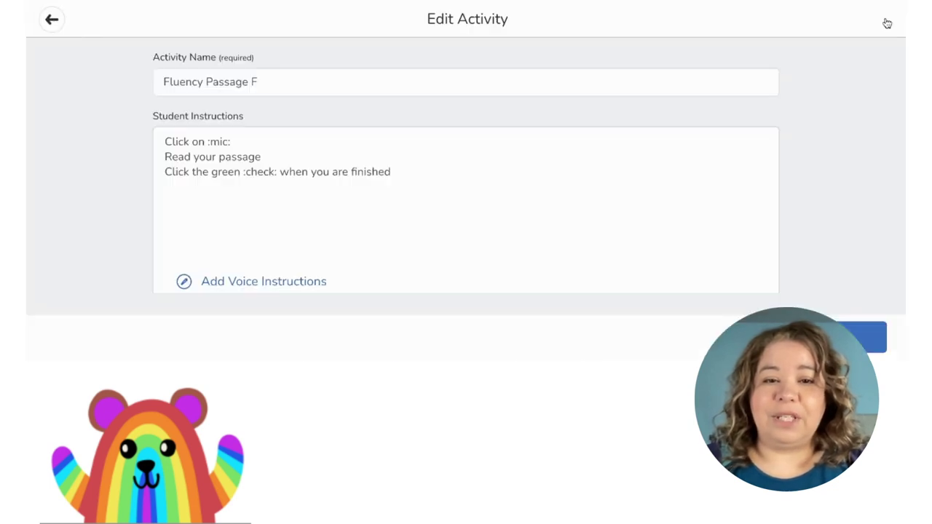
scroll(651, 170, down, 3)
click(862, 337)
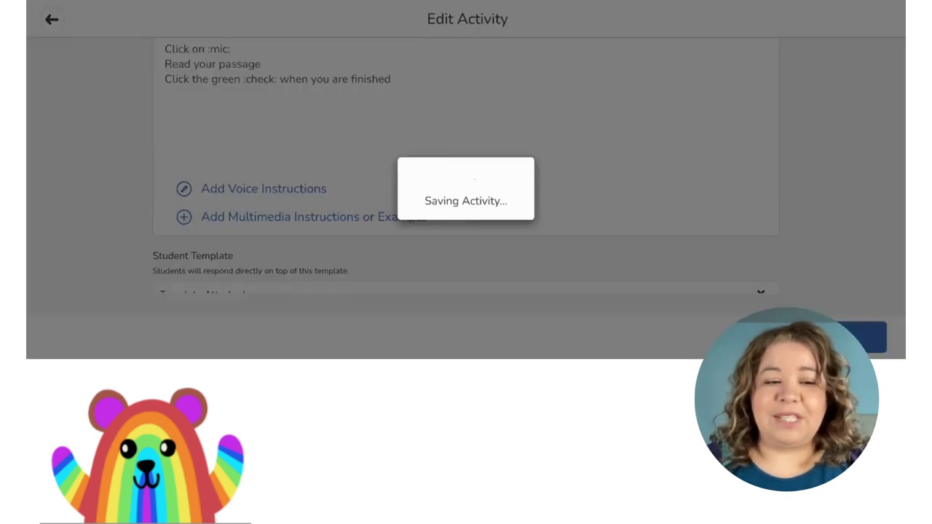